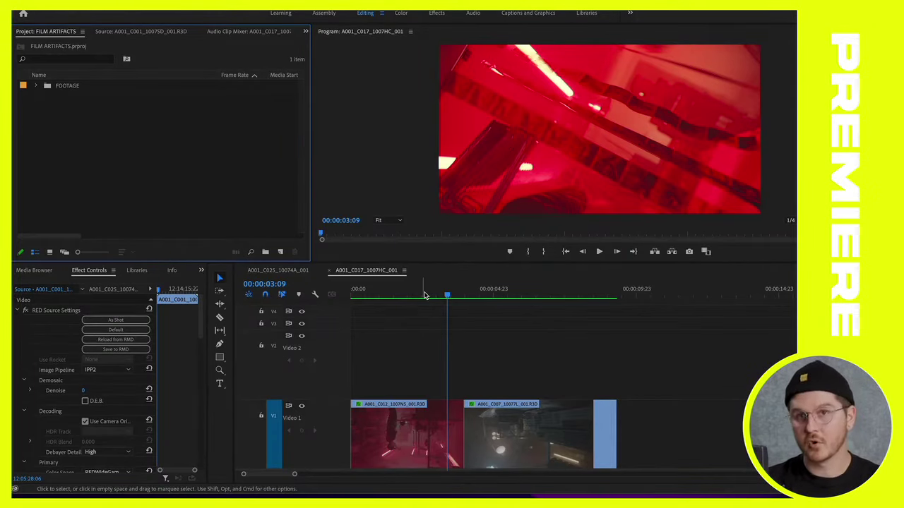
Play the sequence from the start to review the cut between the two clips.
drag(425, 295, 344, 296)
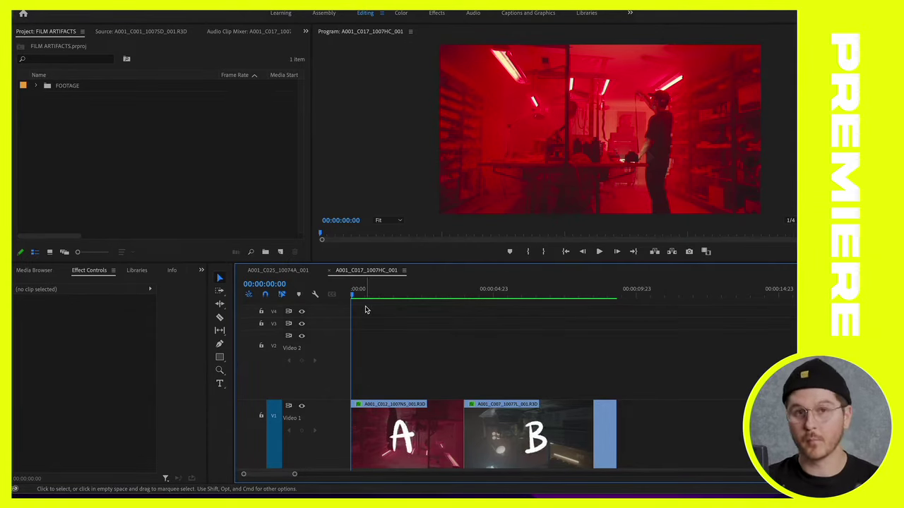
key(space)
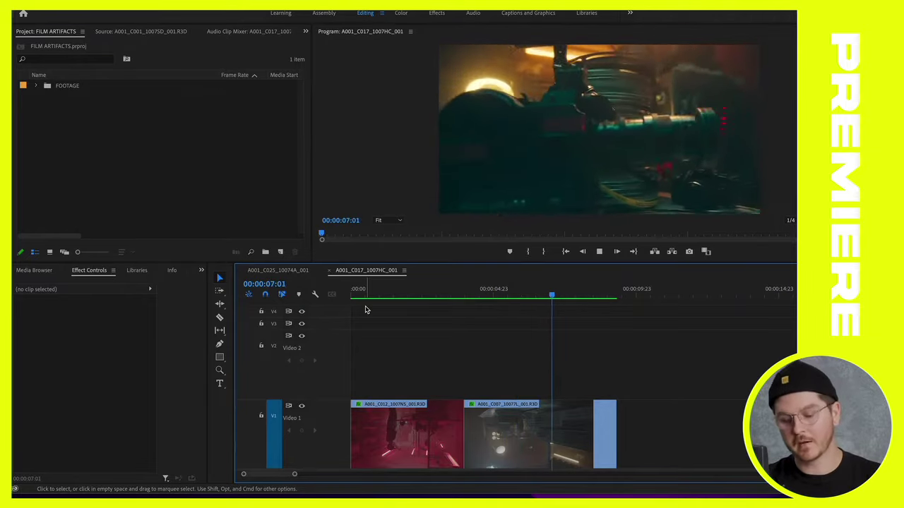
key(space)
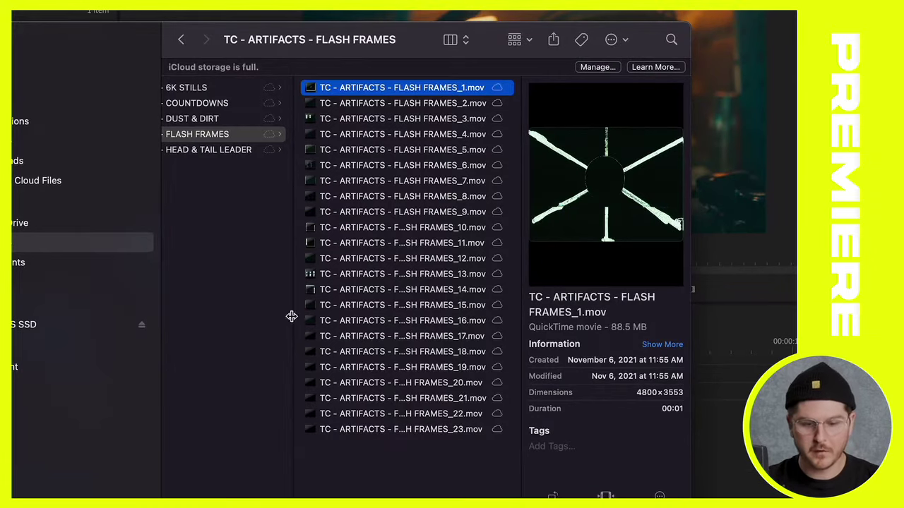
Import TC - ARTIFACTS - FLASH FRAMES_1.mov from the FLASH FRAMES folder and place it on V2 over the cut between the two clips.
scroll(337, 164, left, 5)
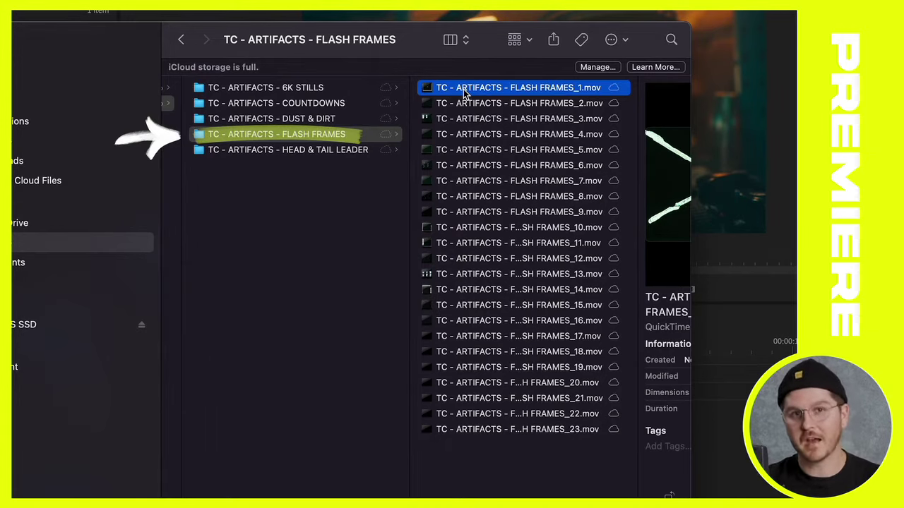
drag(463, 91, 86, 141)
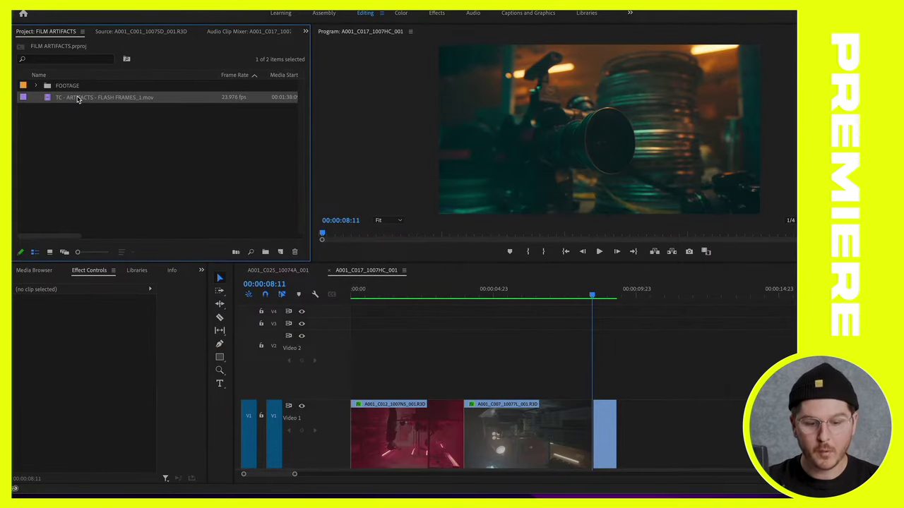
drag(449, 352, 474, 353)
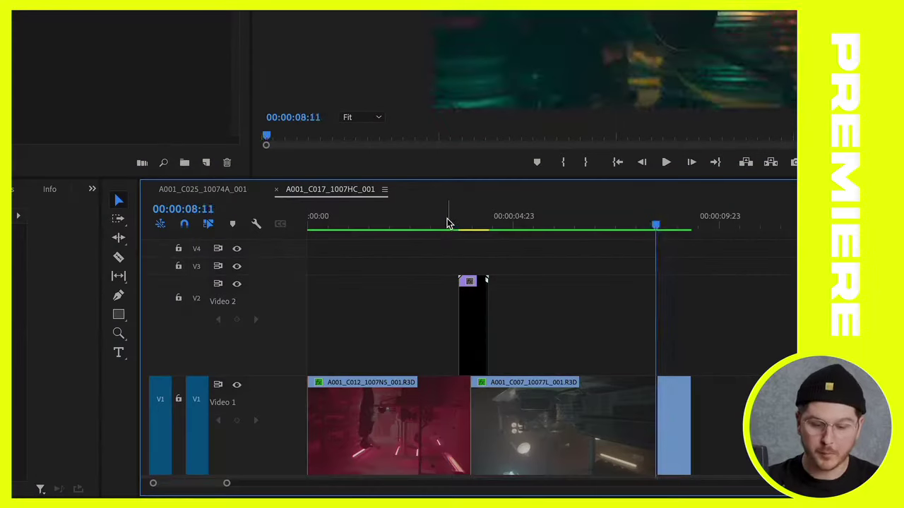
Scrub through the flash frames clip around the cut to check its framing and where it falls.
mouse_move(448, 221)
mouse_down()
mouse_move(434, 222)
mouse_move(442, 221)
mouse_up()
key(z)
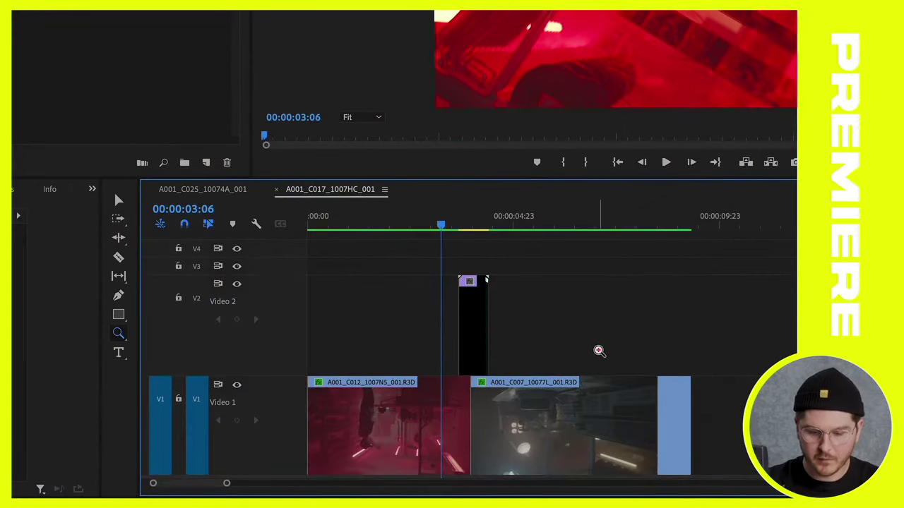
click(598, 349)
click(390, 224)
drag(397, 225, 411, 223)
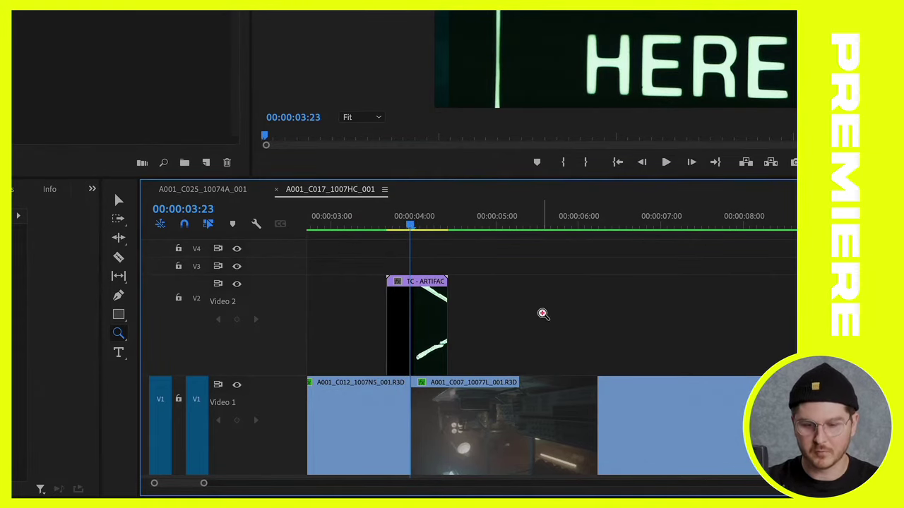
click(452, 325)
Select the flash frames clip on V2, widen the Effect Controls area and set the clip's scale to 108.
key(v)
click(618, 308)
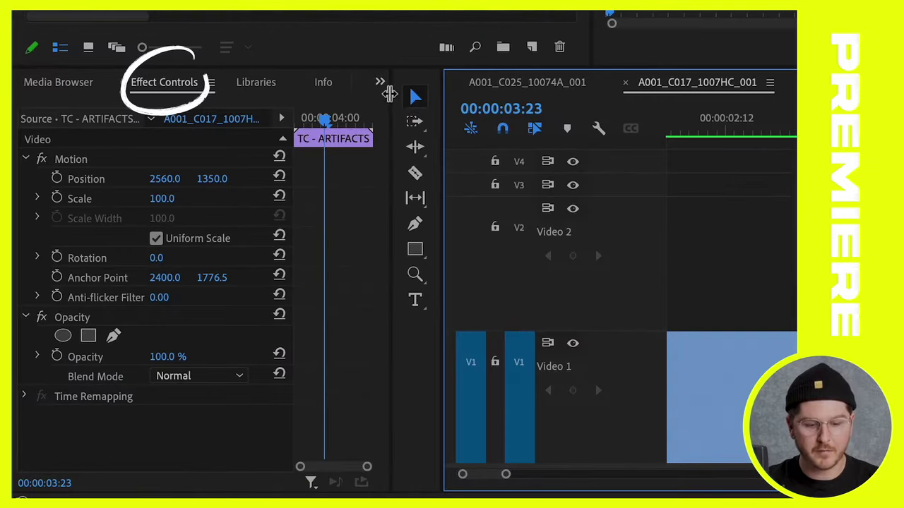
drag(390, 94, 472, 88)
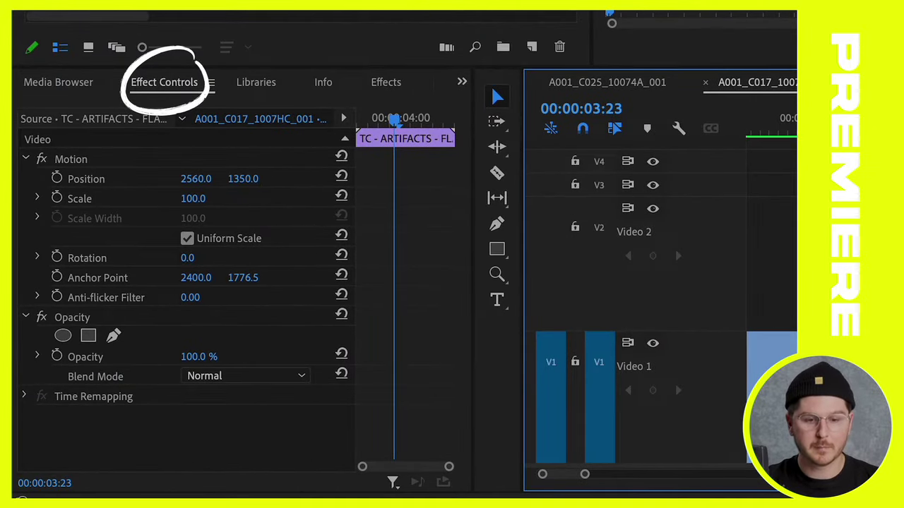
click(600, 5)
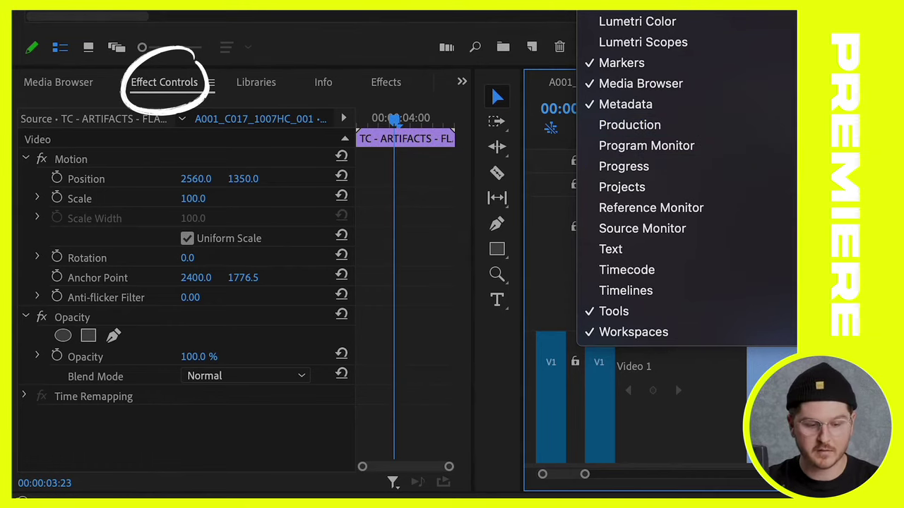
key(Escape)
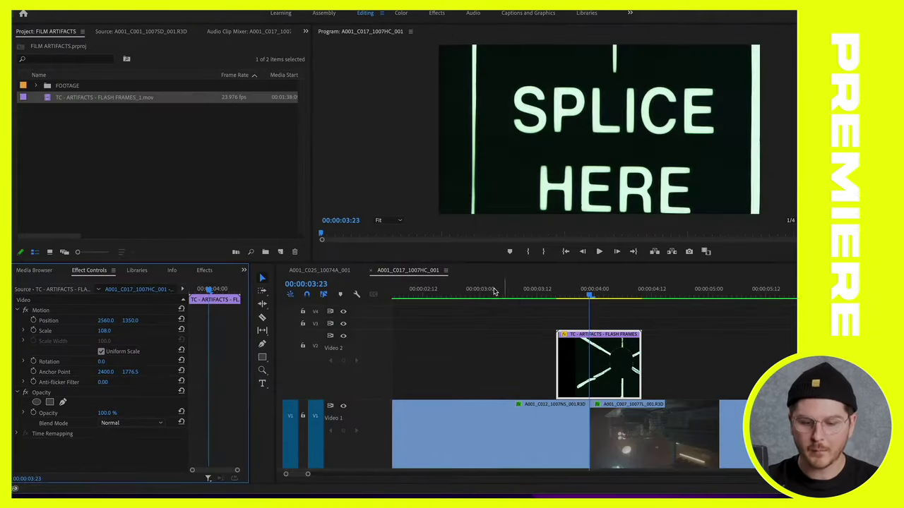
Play back the sequence across the cut to review the scaled flash frames overlay.
click(466, 293)
key(space)
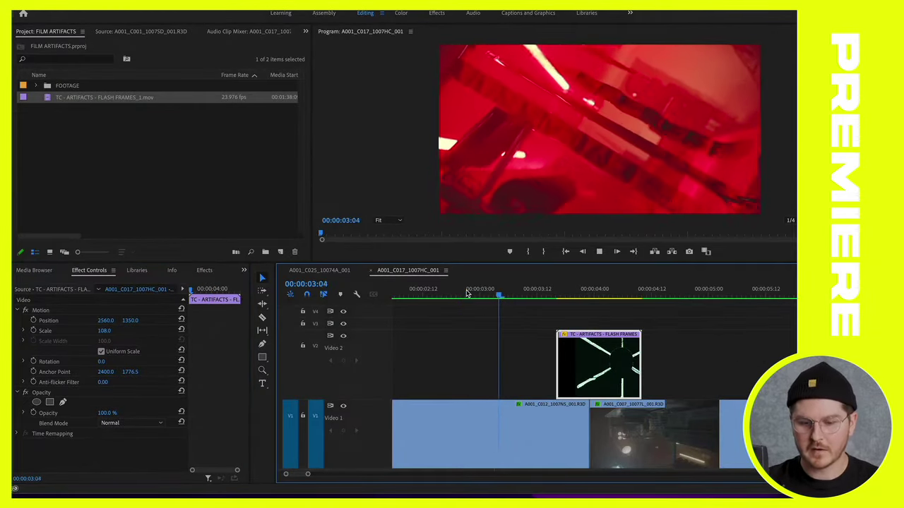
key(space)
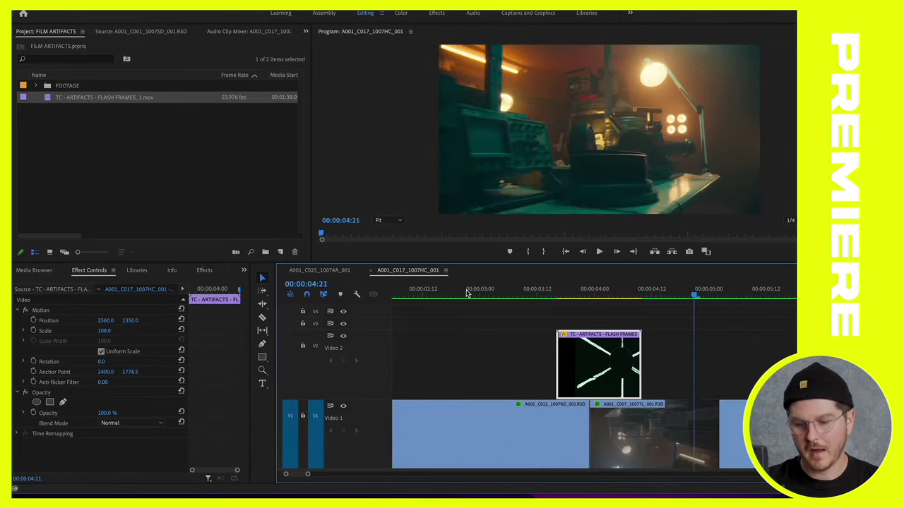
Set the flash frames clip's blend mode to Screen.
click(583, 294)
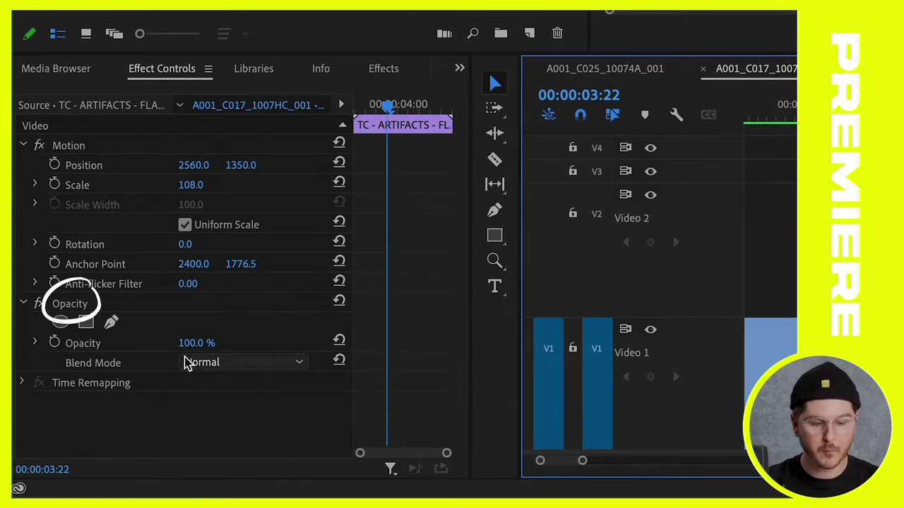
click(235, 365)
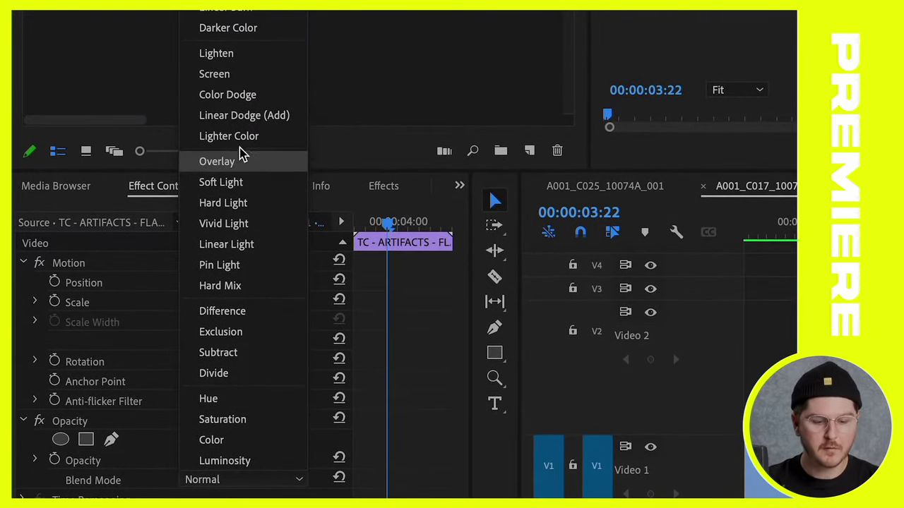
click(228, 74)
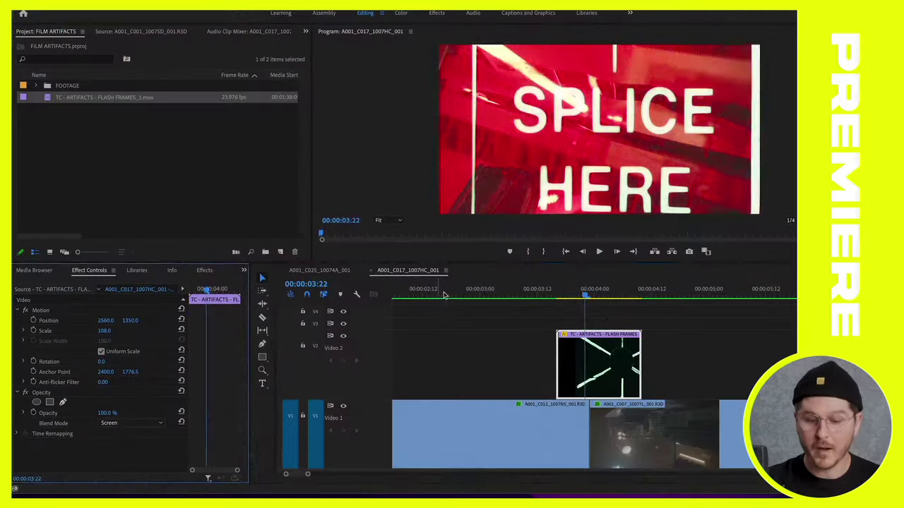
Play the whole sequence from the beginning to review the blended flash frames over the cut.
drag(586, 295, 317, 302)
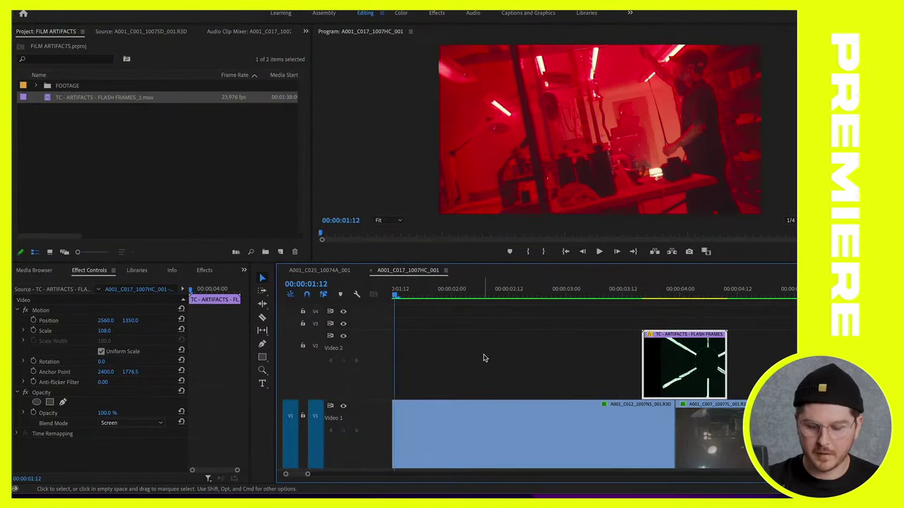
key(minus)
key(Home)
key(space)
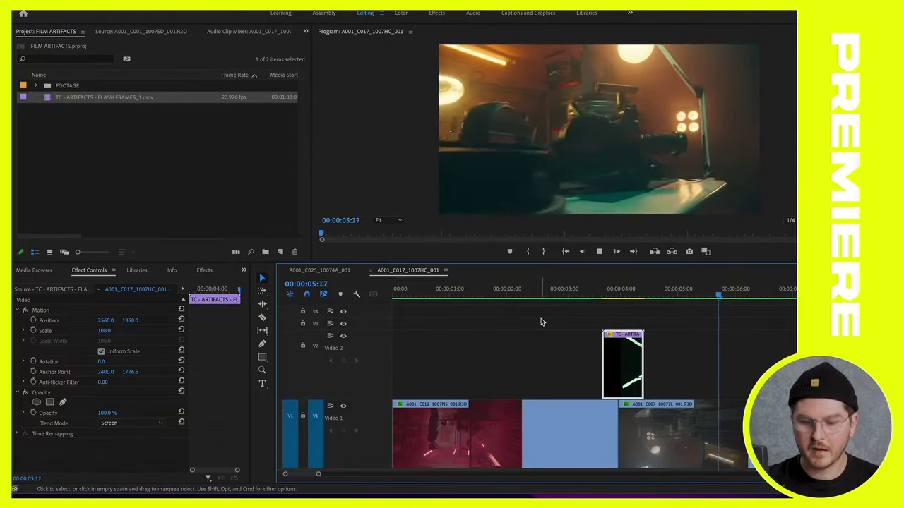
Split the flash frames clip at 00:00:04:01 and delete the portion after the split.
mouse_move(619, 290)
mouse_down()
mouse_move(610, 289)
mouse_move(623, 289)
mouse_up()
key(c)
click(624, 346)
key(v)
click(632, 354)
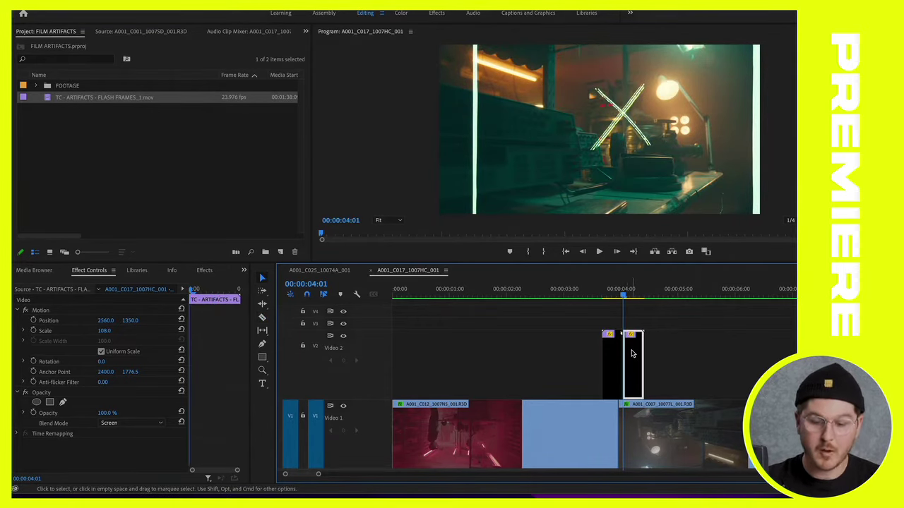
key(Delete)
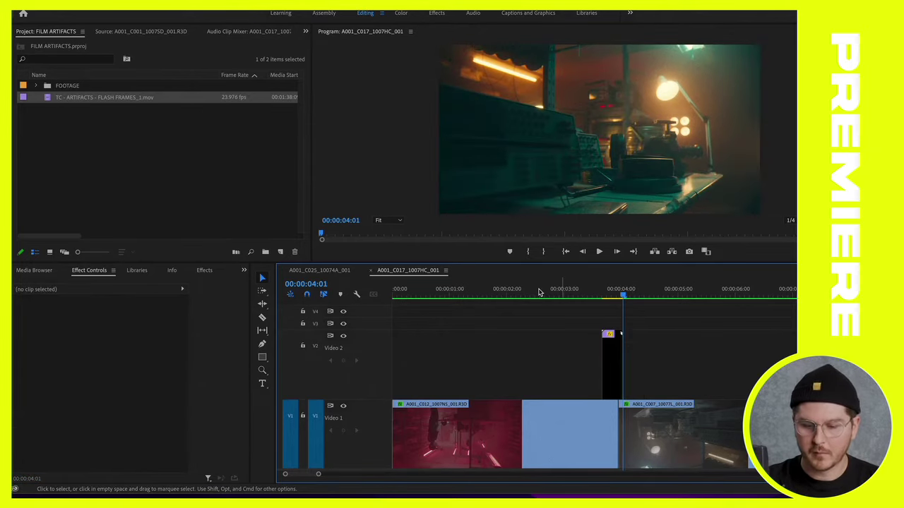
Play back the cut to check the timing of the shortened flash frames clip.
click(538, 292)
key(space)
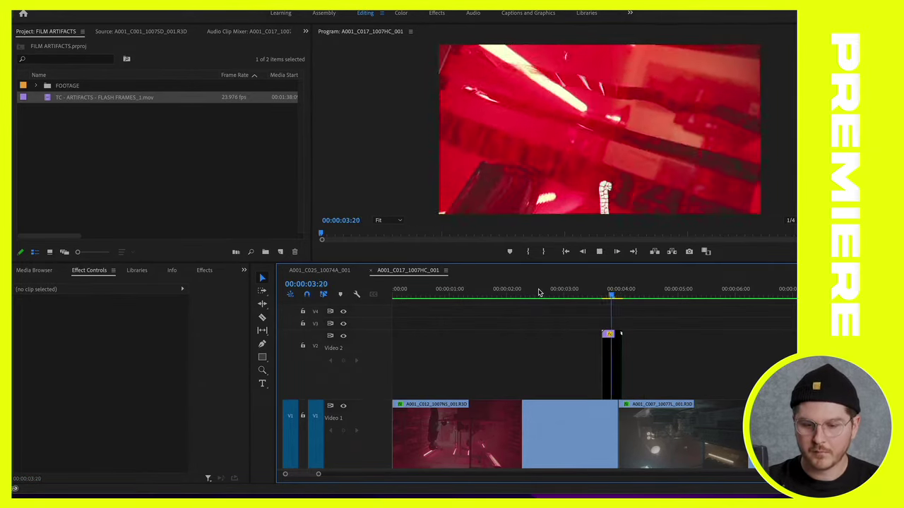
key(space)
click(600, 289)
key(space)
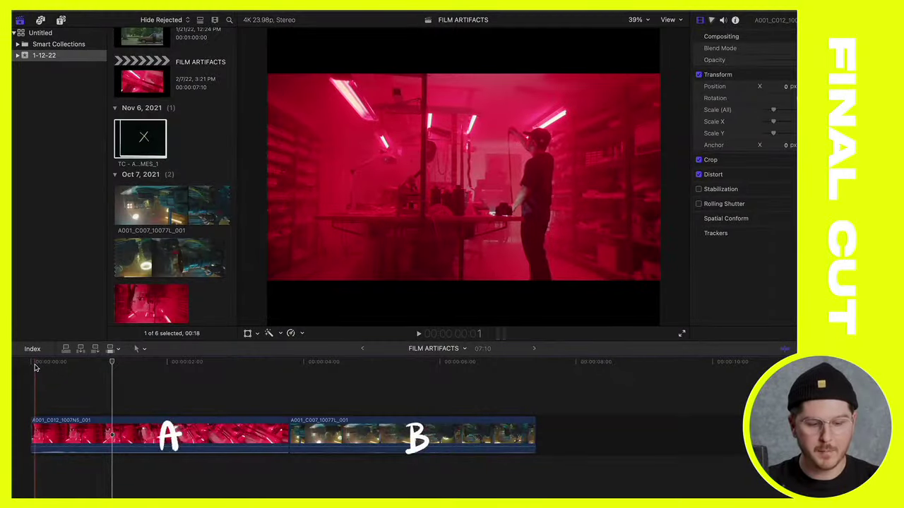
Switch to Final Cut Pro and play the FILM ARTIFACTS timeline from the start across both shots.
key(space)
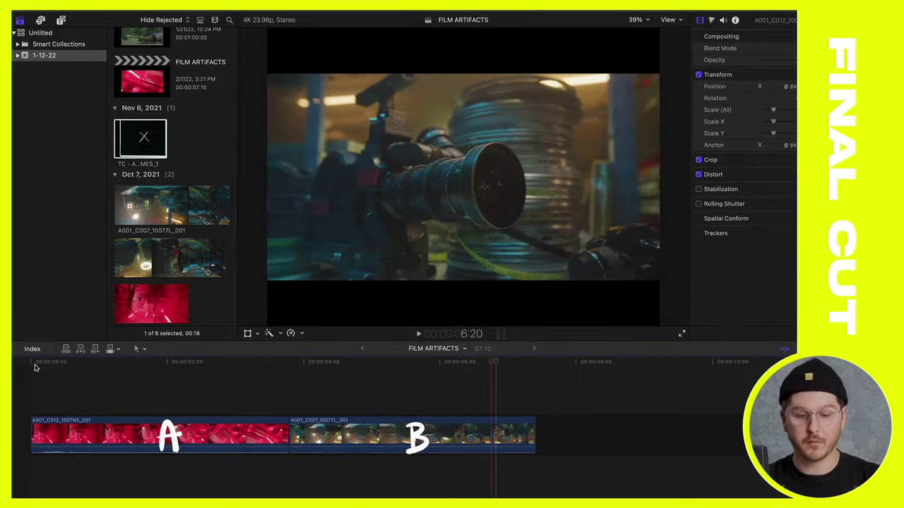
key(space)
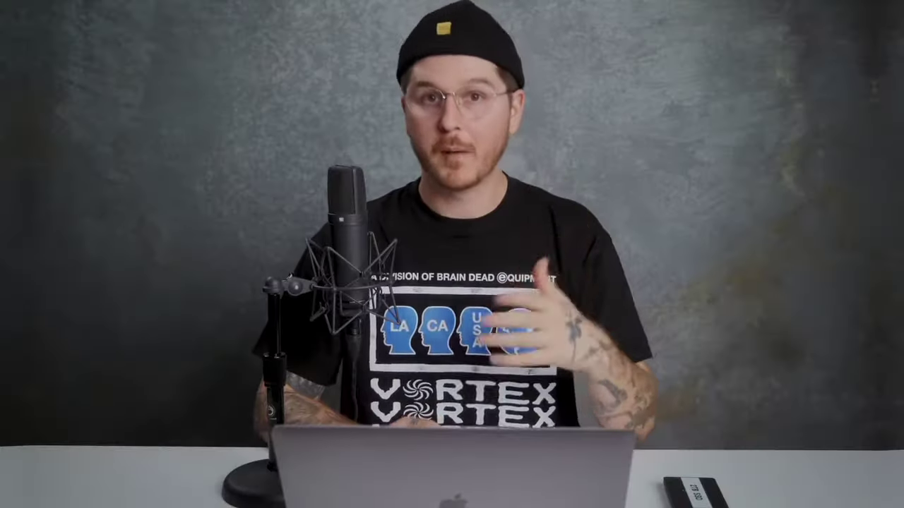
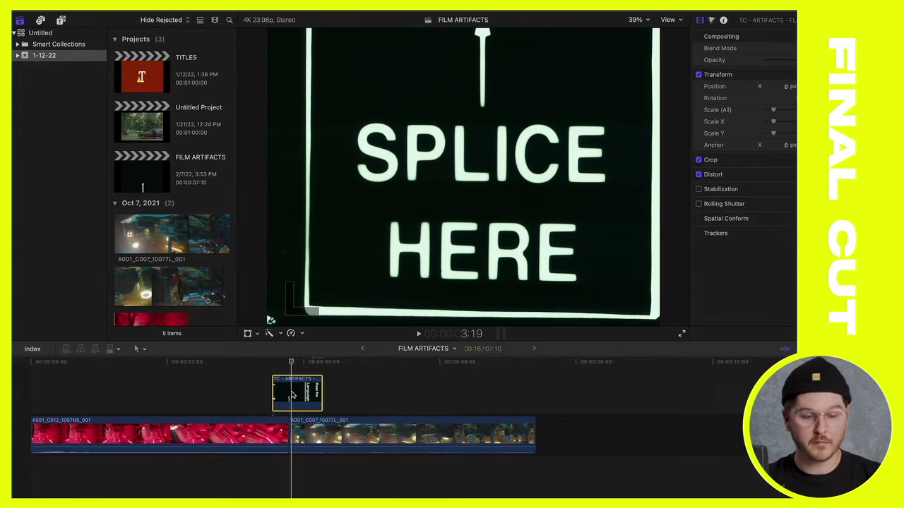
Play the timeline across the flash frames clip stacked above the cut.
click(203, 371)
key(space)
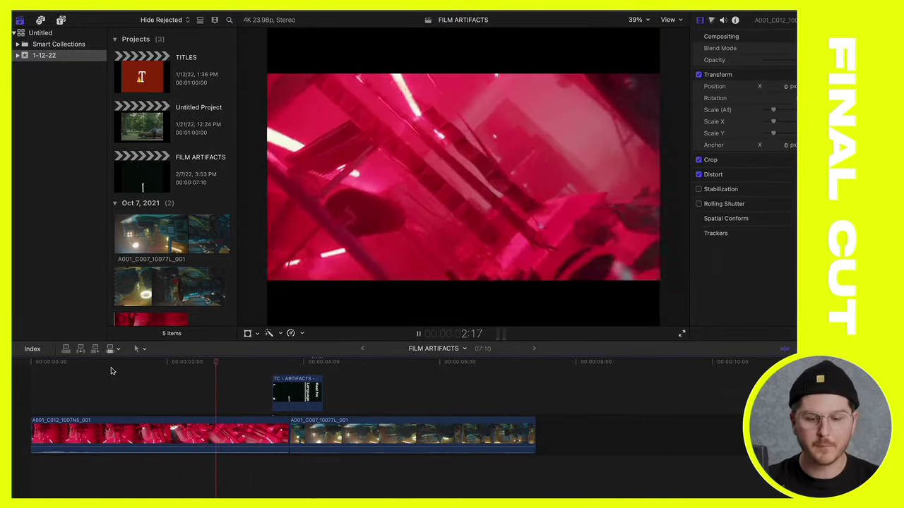
key(space)
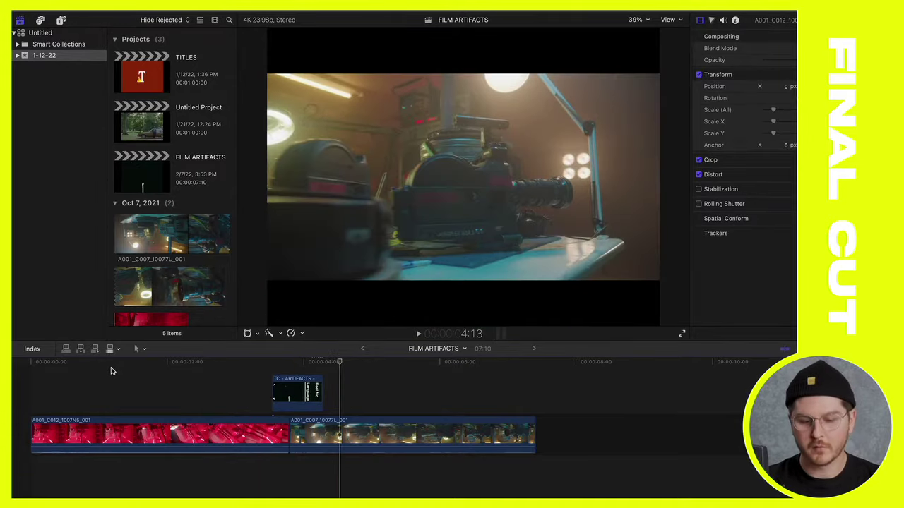
Select the connected flash frames clip at the cut and set its Scale (All) to 101%.
click(279, 362)
click(297, 394)
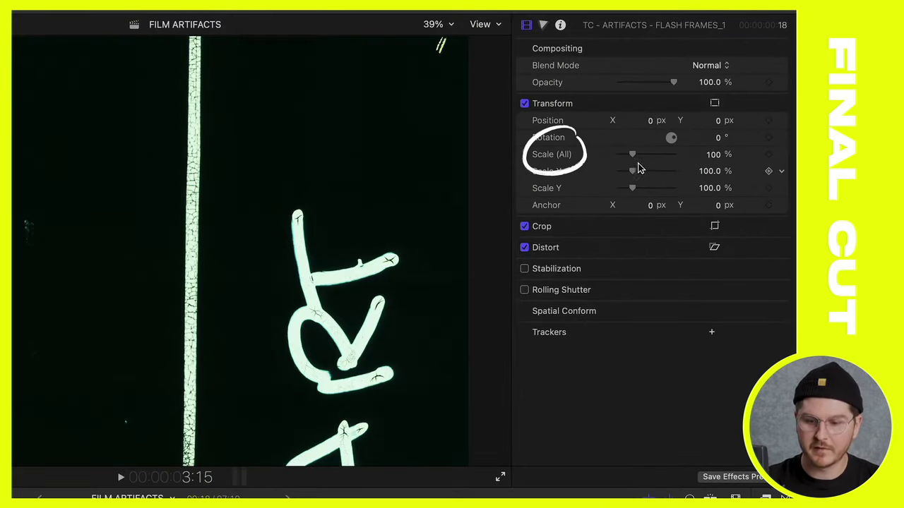
drag(633, 156, 672, 146)
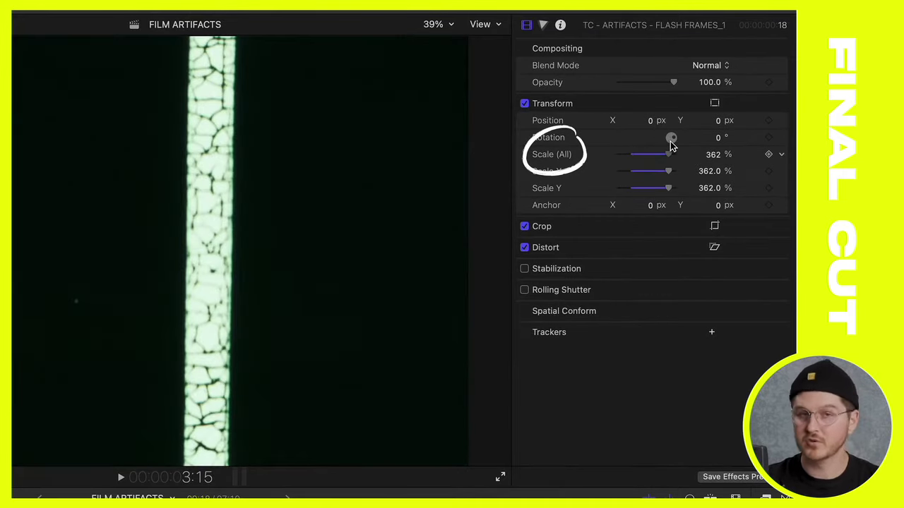
drag(672, 146, 634, 151)
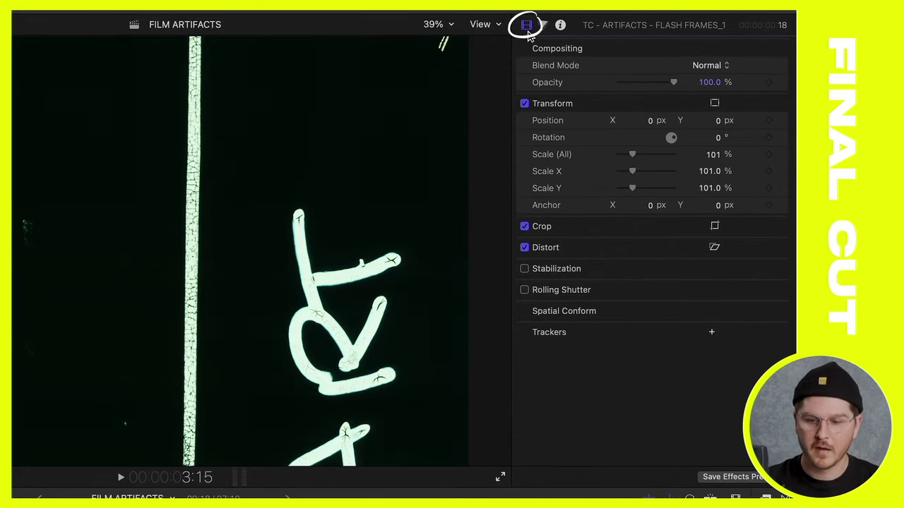
Look through the flash frames clip's color, info and video properties, including its available blend modes.
click(549, 25)
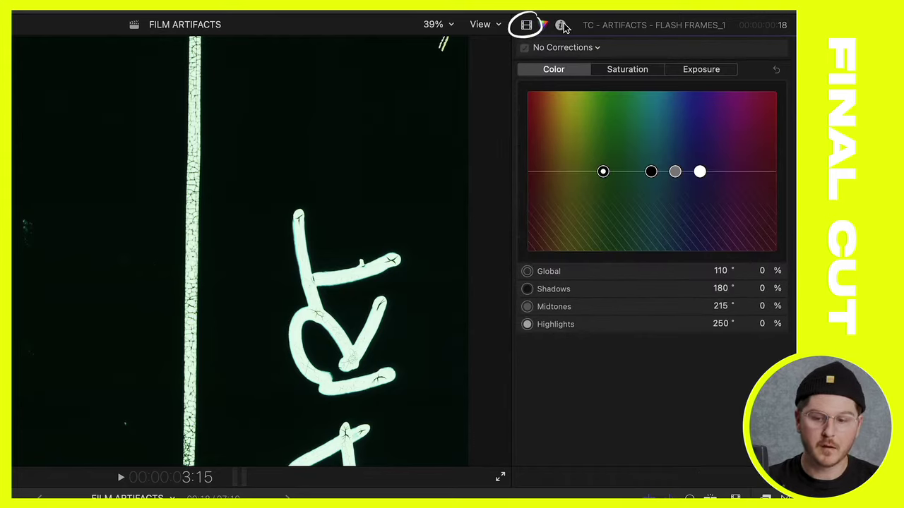
click(562, 25)
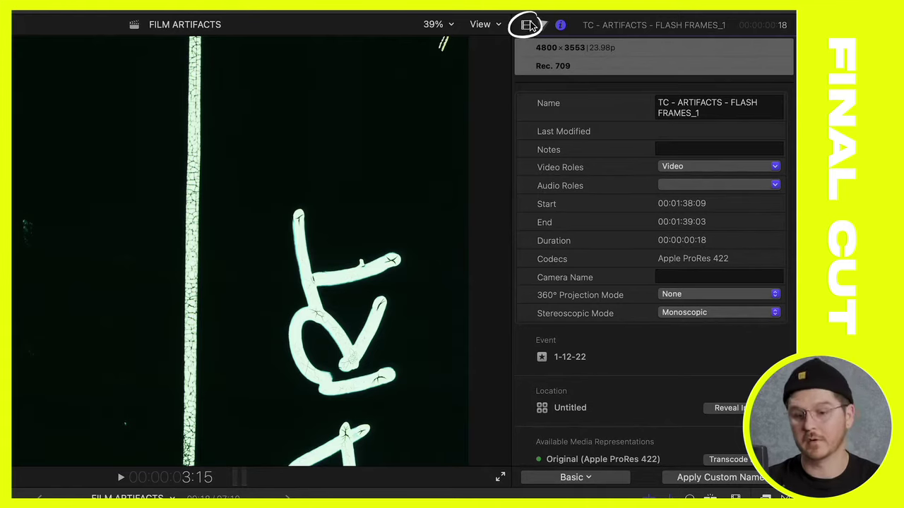
click(528, 25)
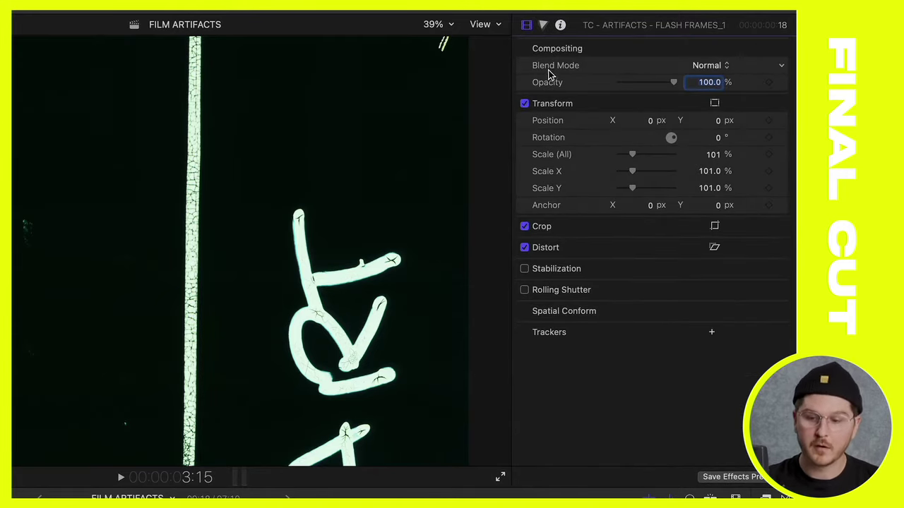
click(711, 71)
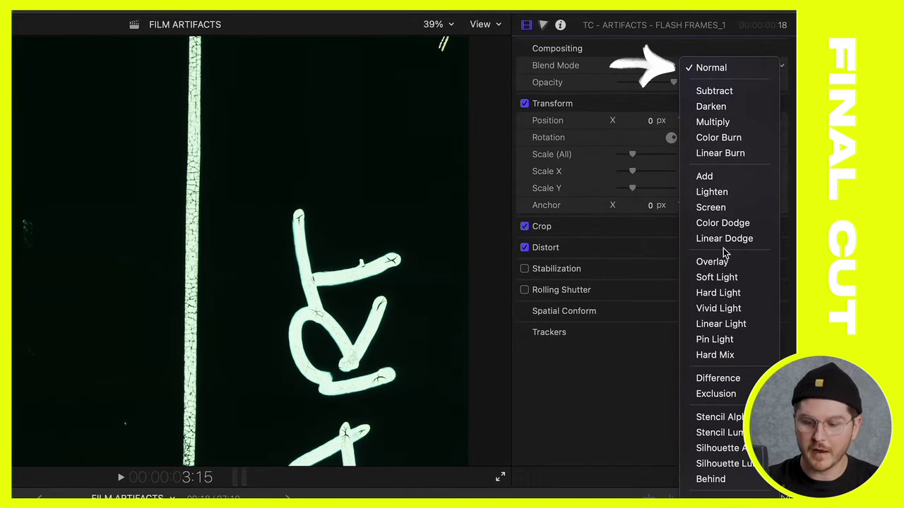
key(Escape)
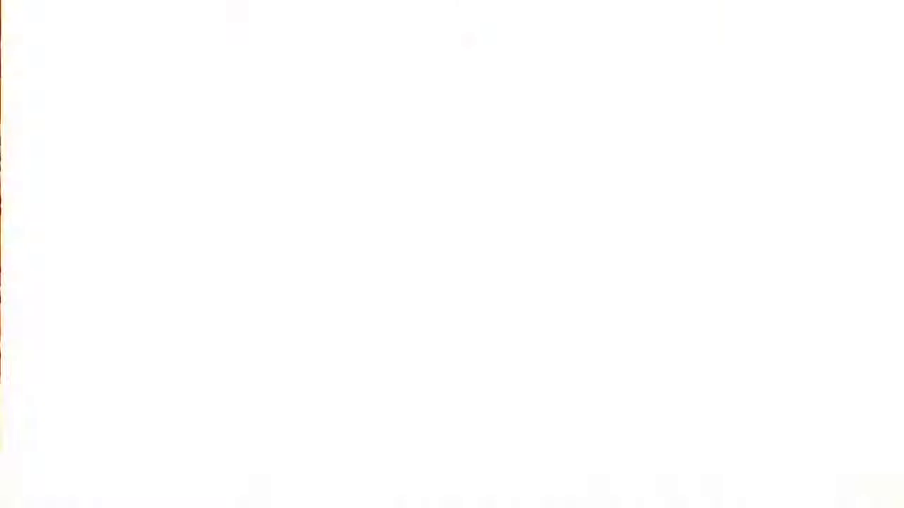